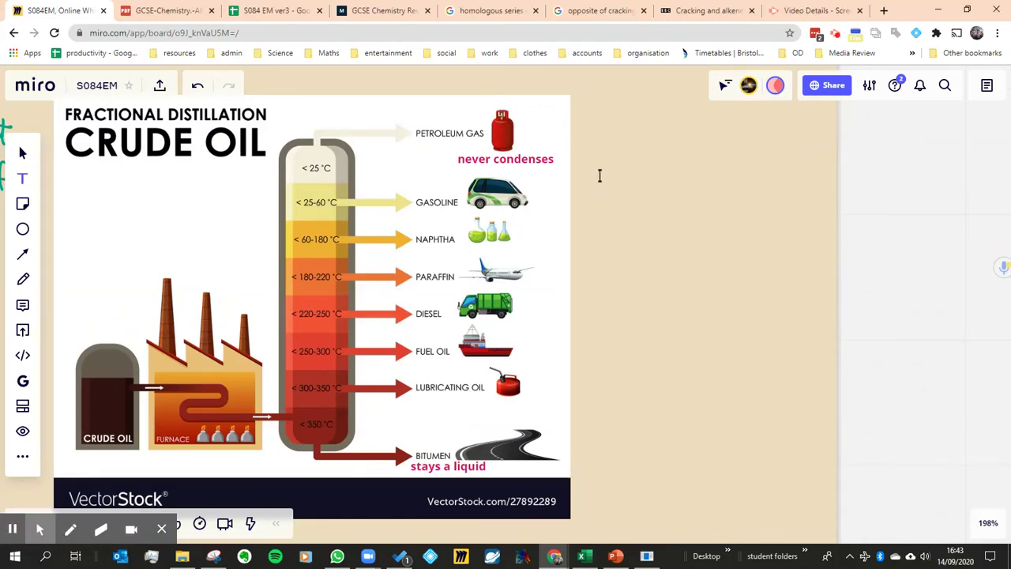
Step: Add a 'Low boiling point' text label to the right of the petroleum gas arrow
left_click(624, 185)
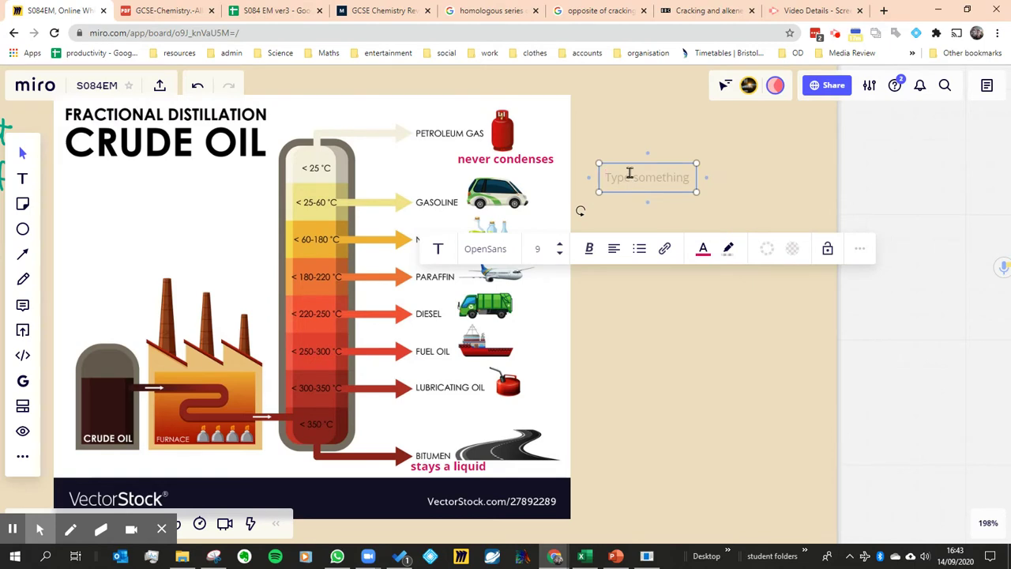
type("Low")
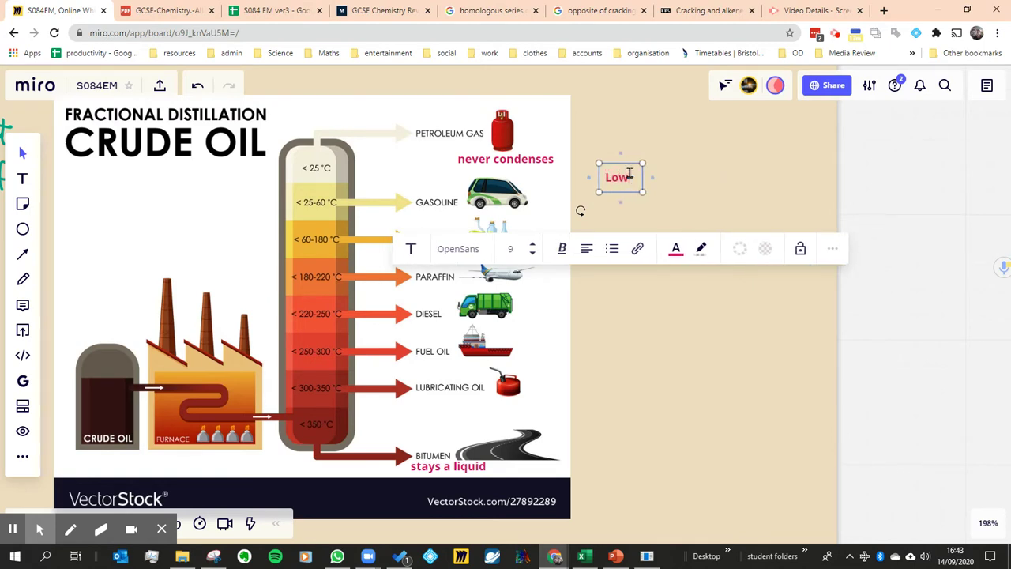
type(" melti")
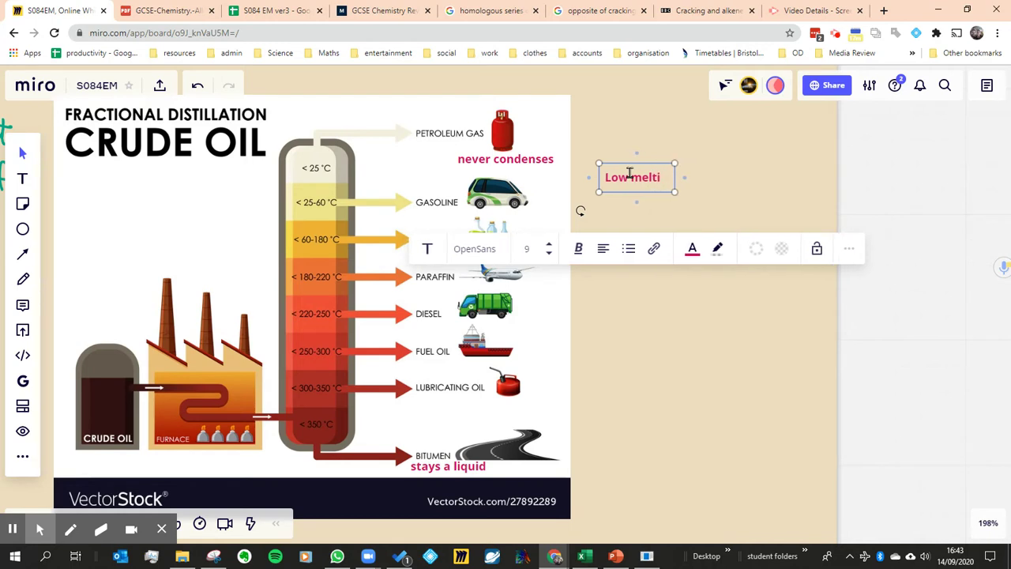
type("ng")
key("ctrl+shift+Left")
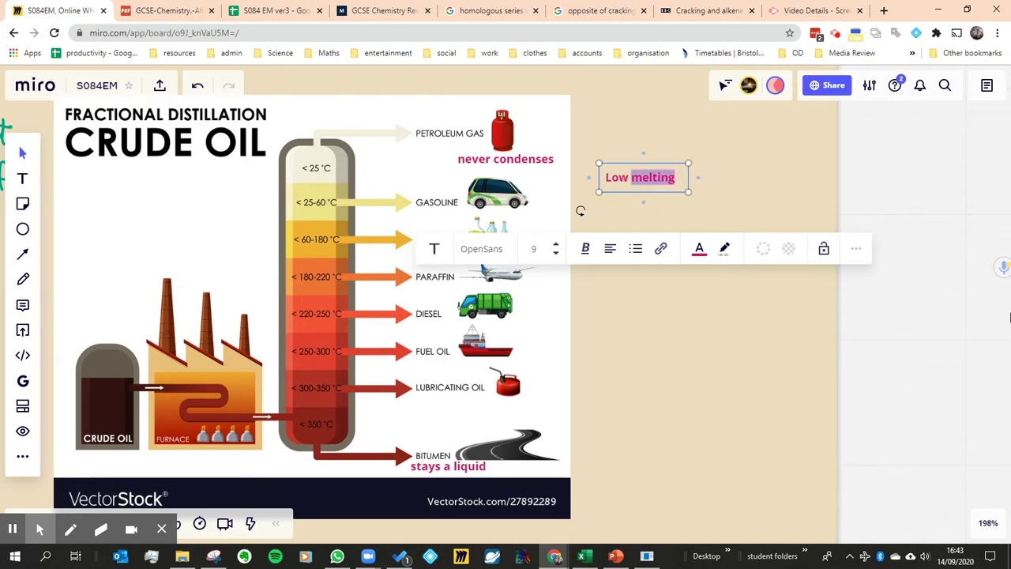
type("boi")
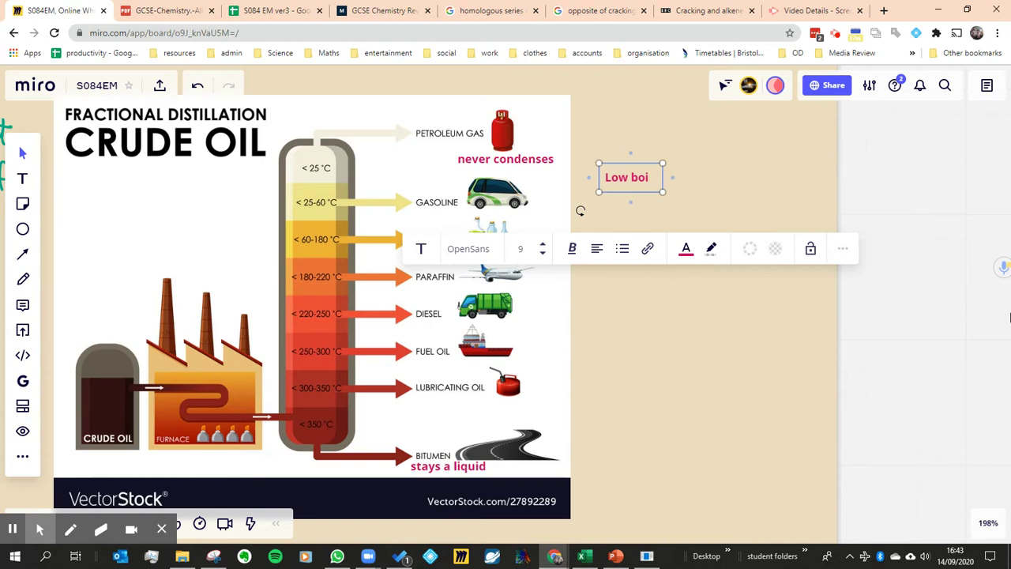
type("ling point")
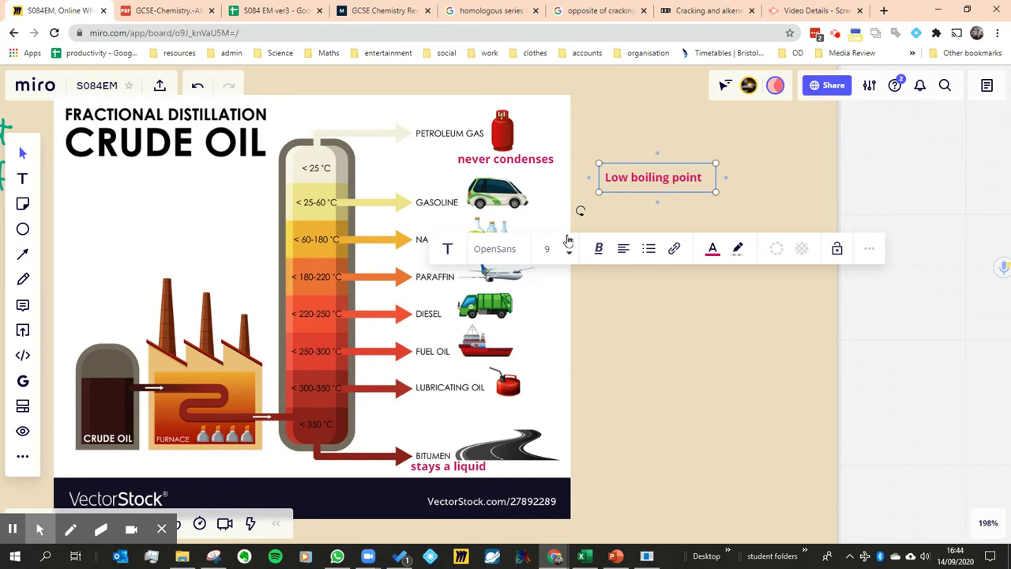
key("Escape")
left_click(679, 181)
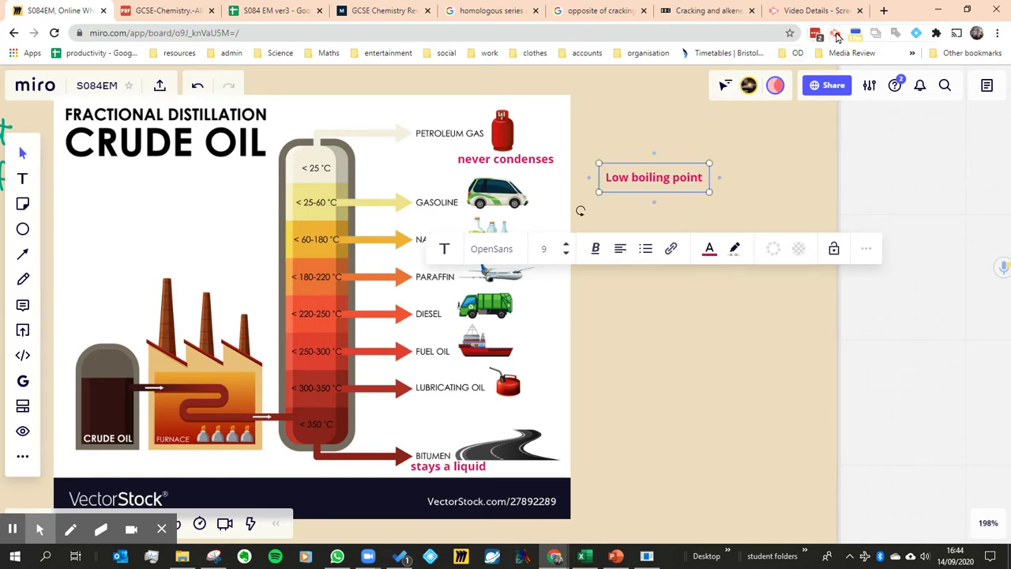
Step: Paste a copy of the label beside the bitumen arrow and change it to 'High boiling point'
left_click(697, 193)
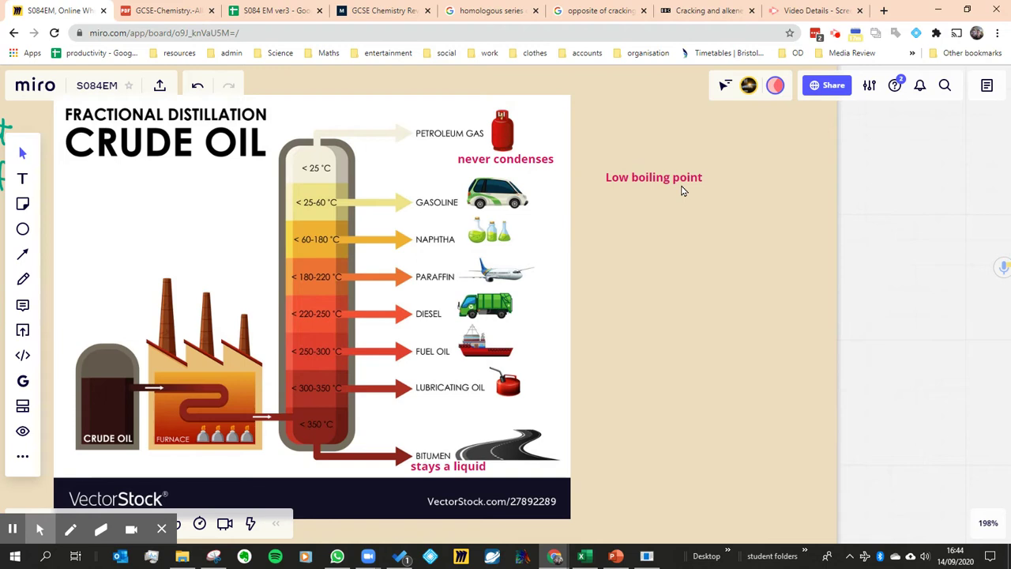
left_click(682, 189)
left_click(663, 402)
key("ctrl+v")
left_click_drag(666, 401, 665, 435)
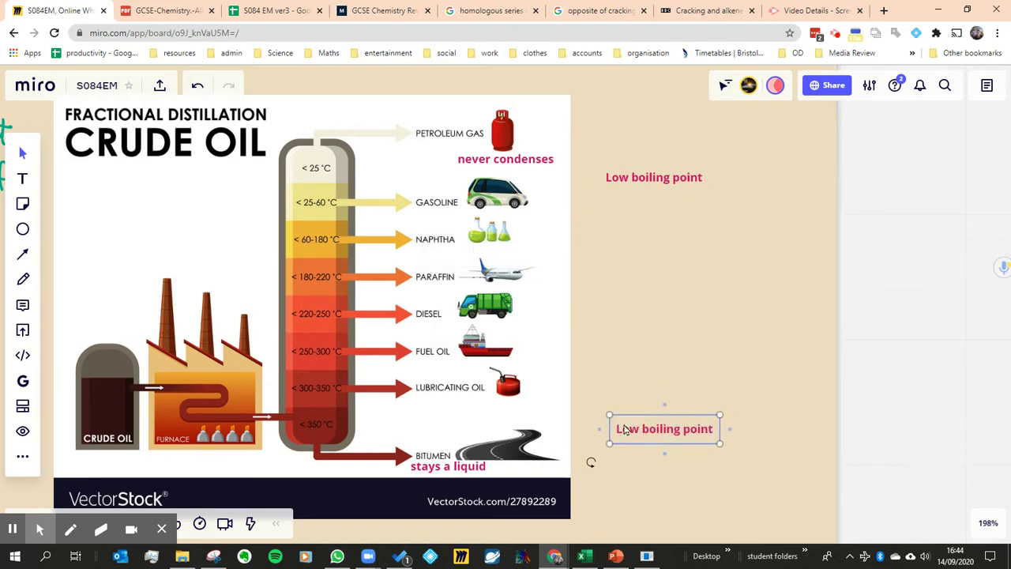
left_click(628, 430)
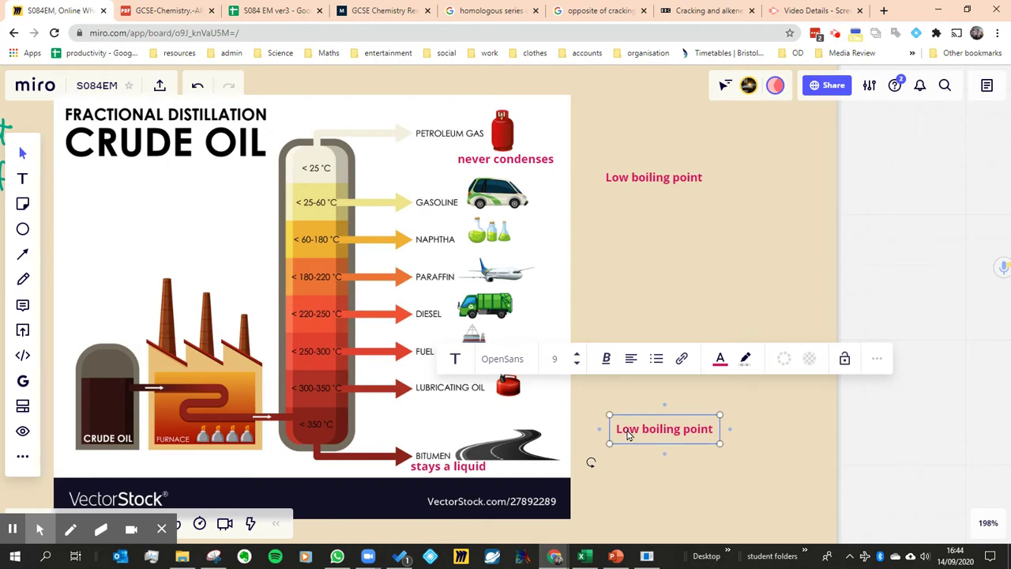
double_click(629, 430)
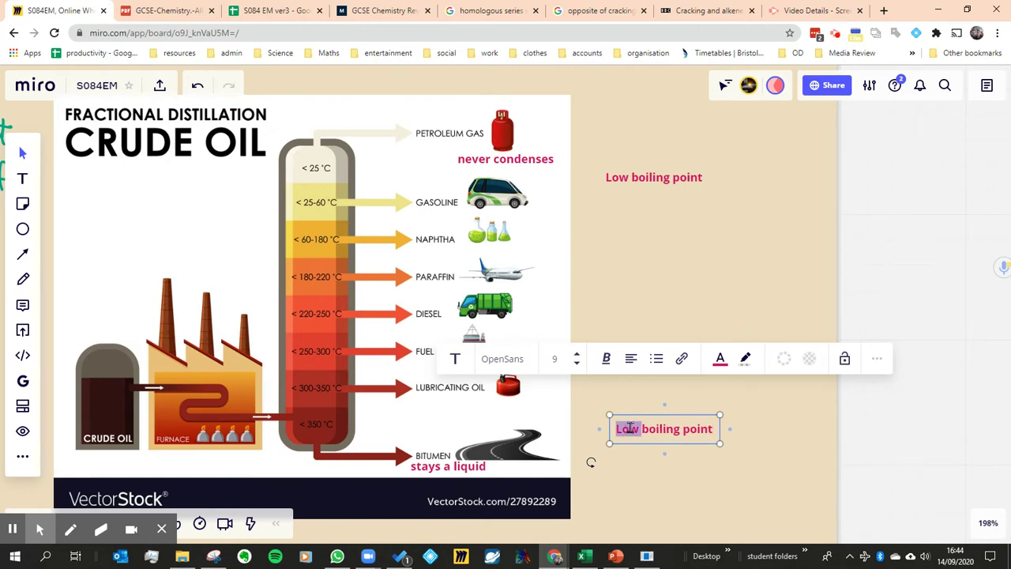
type("High")
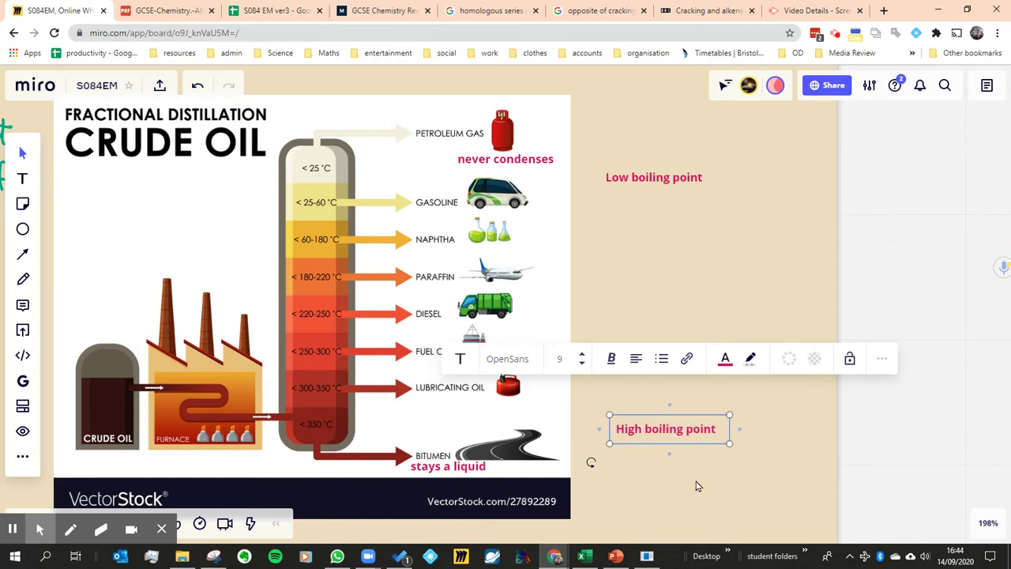
left_click(695, 452)
Step: Lock both the High and Low boiling point labels in place
left_click(701, 431)
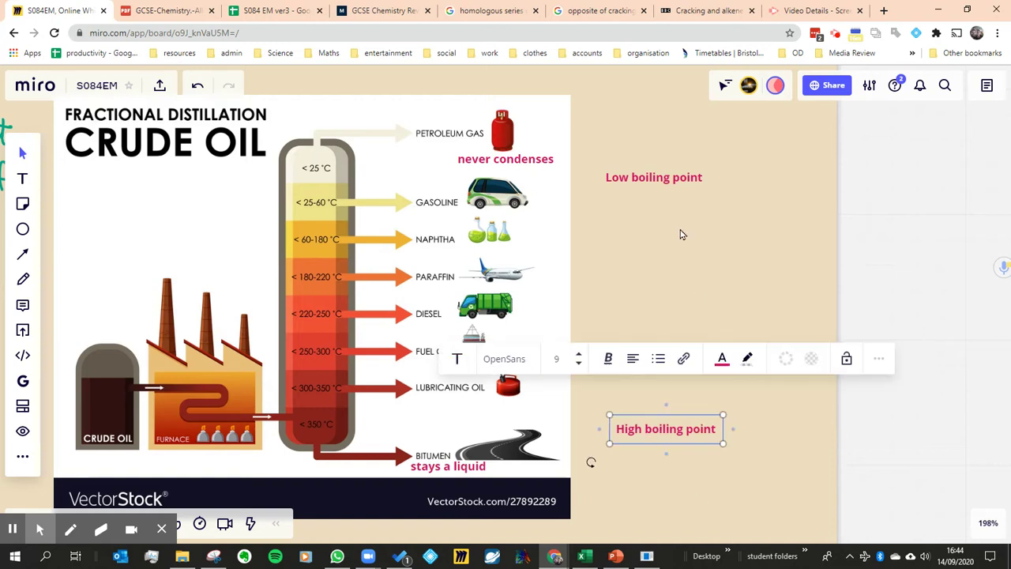
left_click(846, 358)
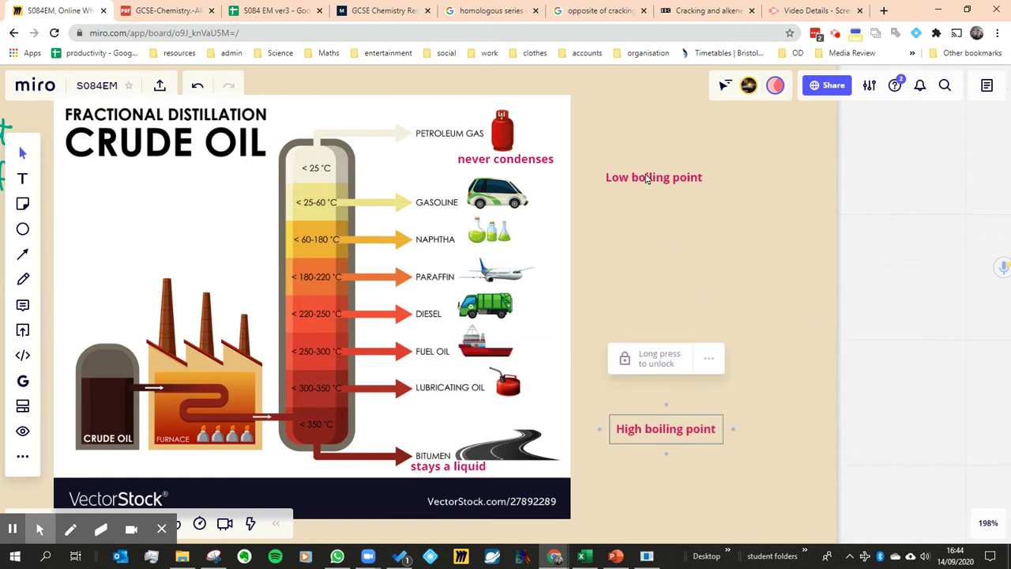
left_click(646, 178)
left_click(834, 248)
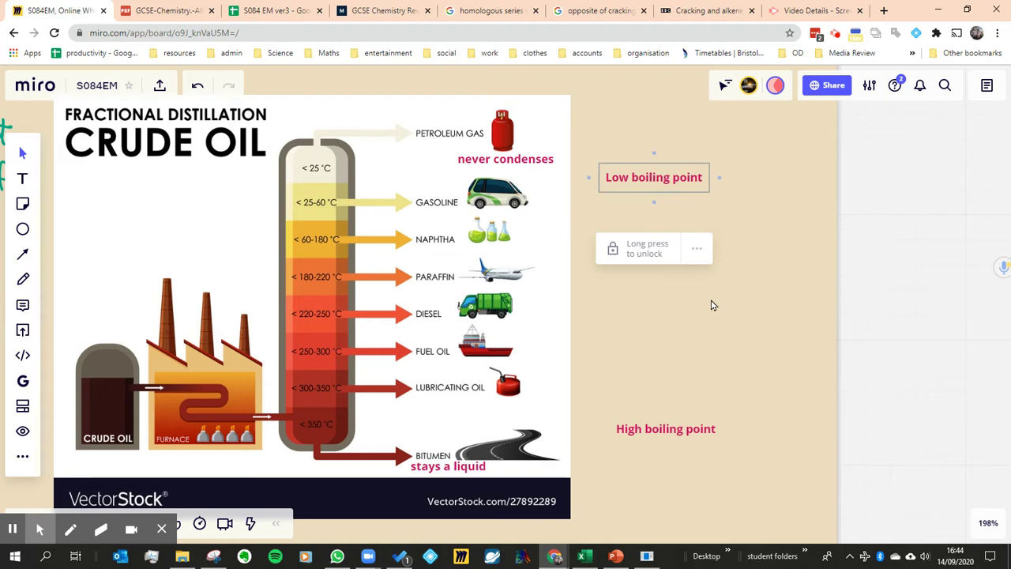
left_click(715, 309)
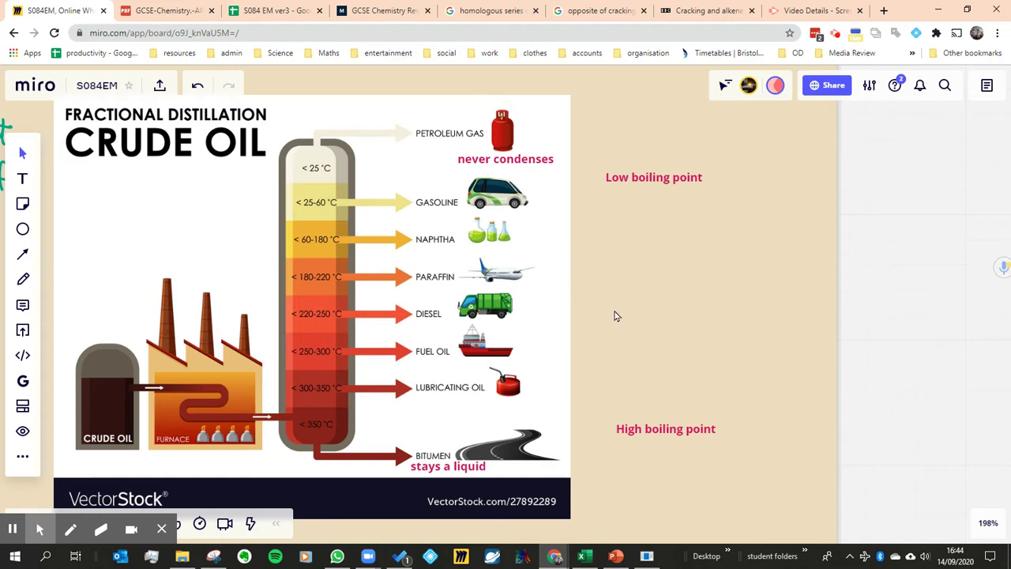
left_click(703, 429)
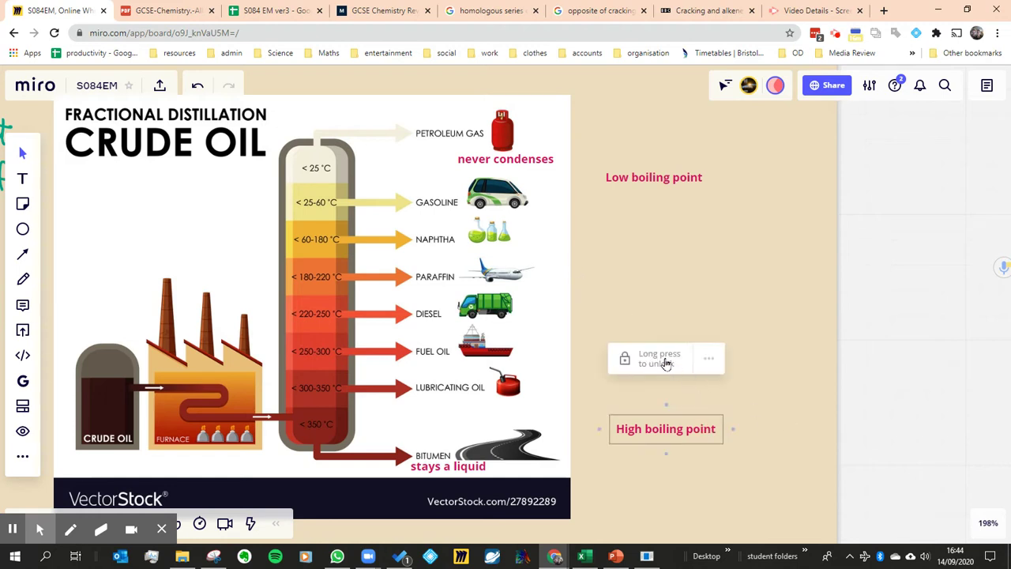
Step: Unlock the High boiling point label and add '(long chains)' on a second line
left_click(644, 365)
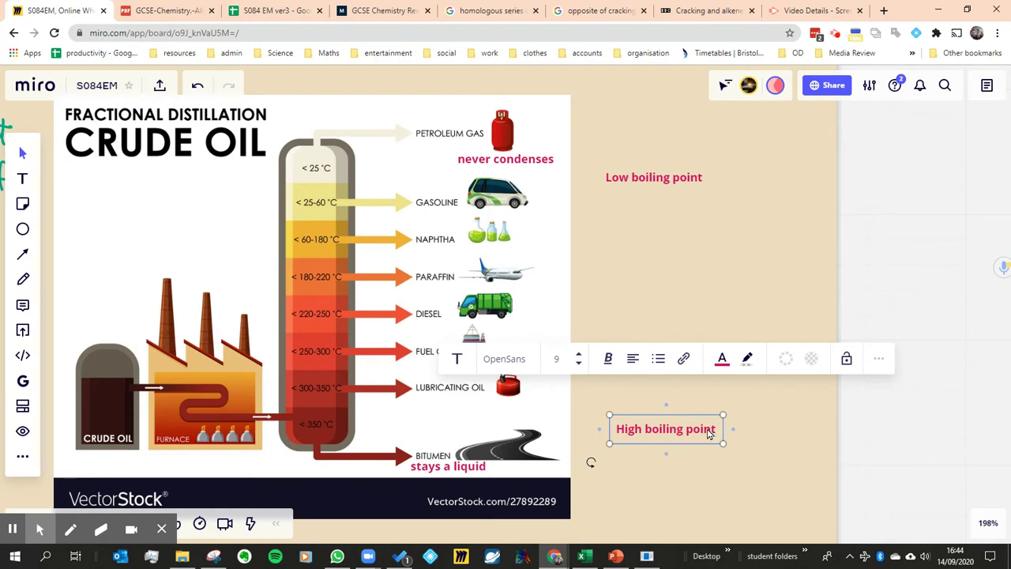
double_click(713, 430)
left_click(713, 431)
key("Return")
type("(long")
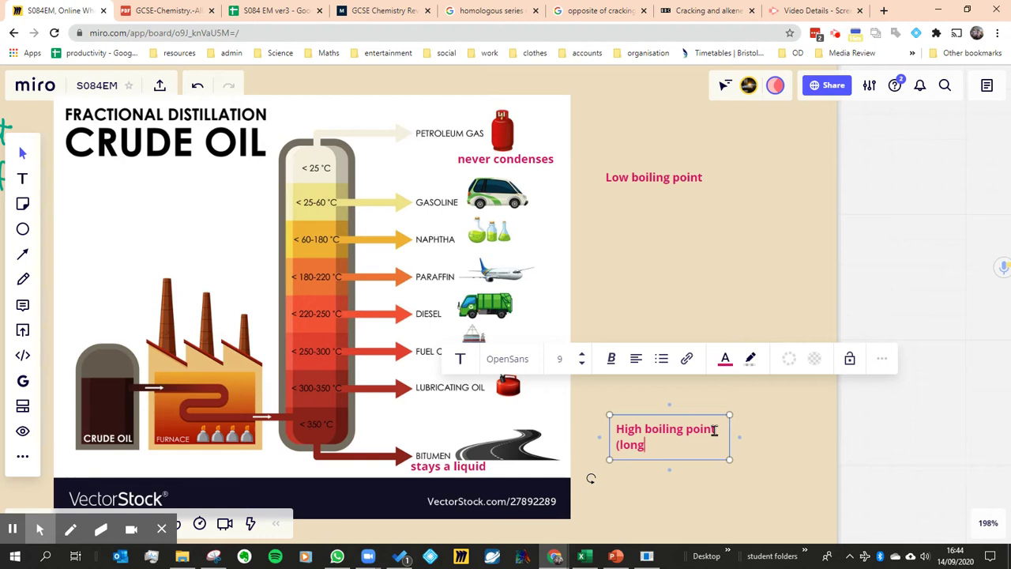
type(" chains")
left_click(732, 487)
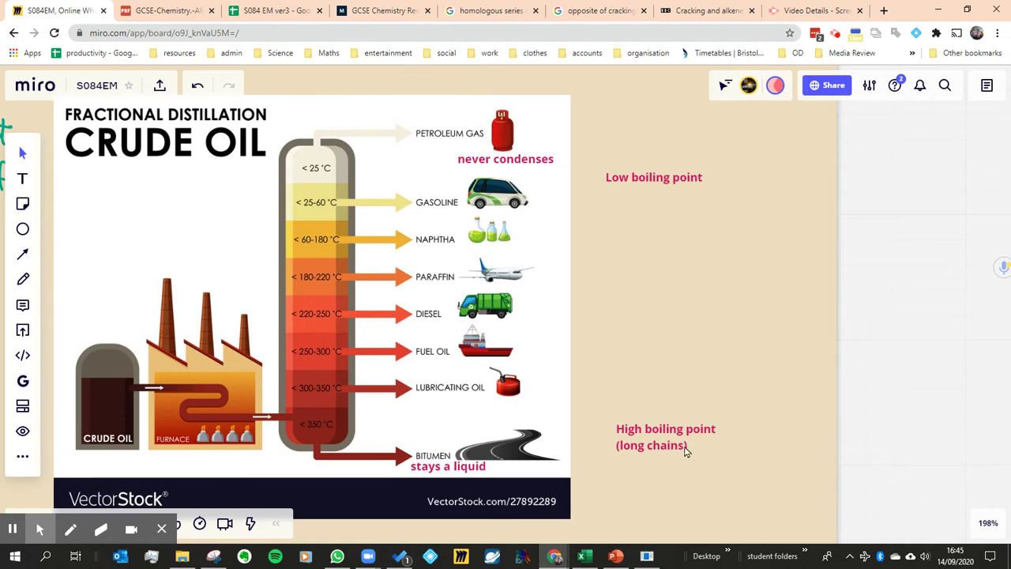
Step: Draw two green wavy chain strokes with the Pen beneath the long chains label
scroll(693, 429, "down", 5)
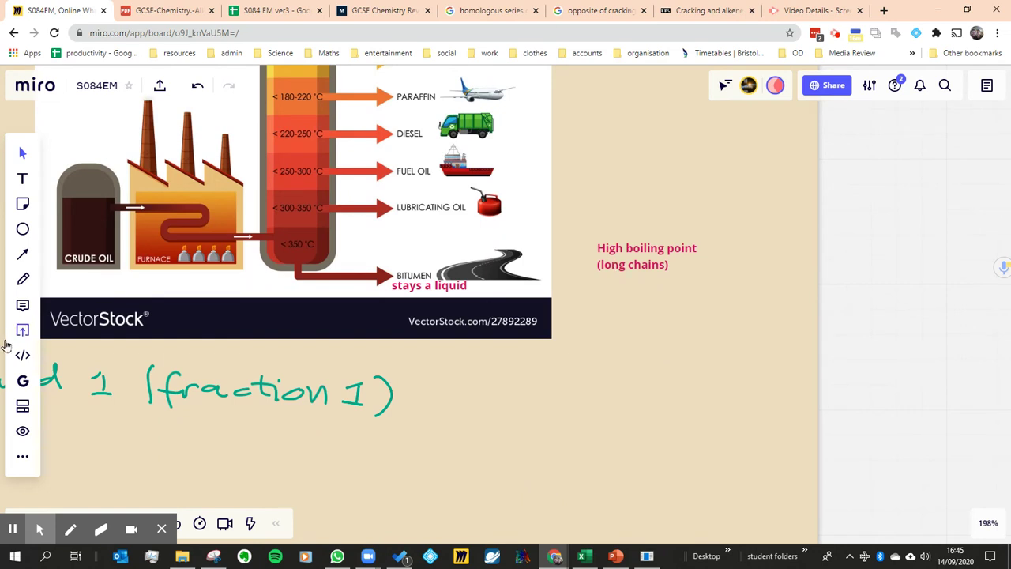
left_click(22, 278)
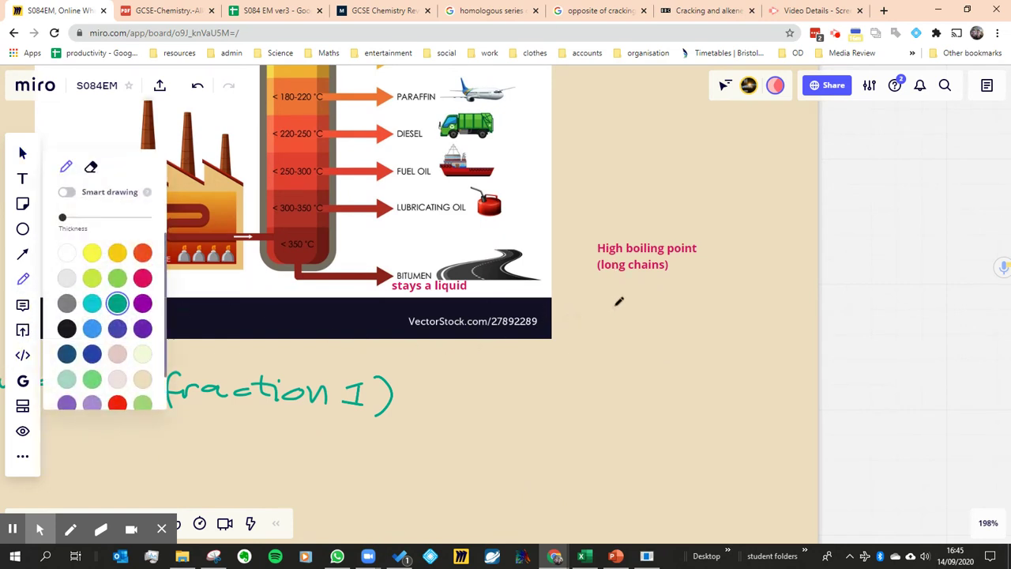
left_click_drag(616, 313, 595, 400)
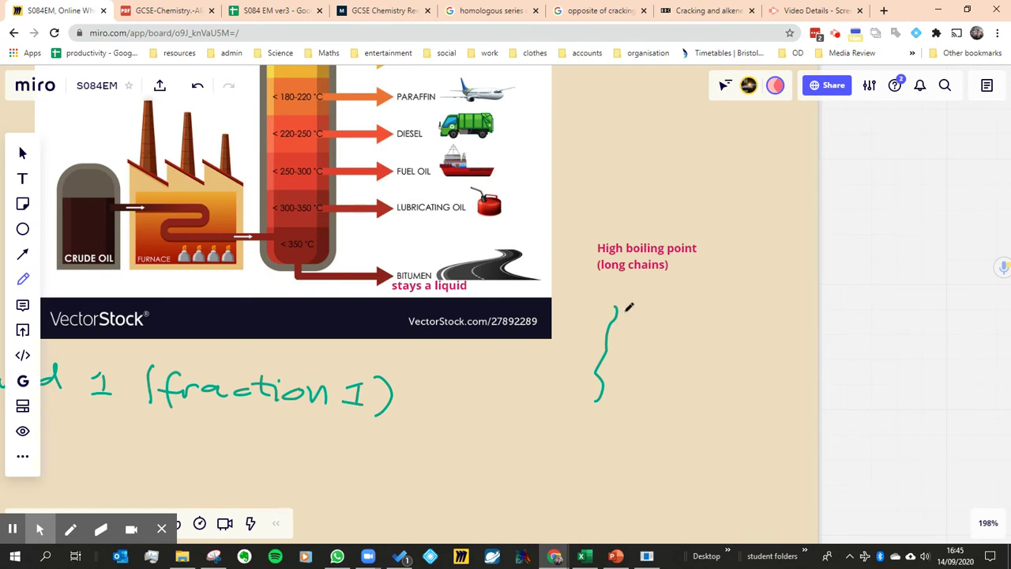
left_click_drag(622, 324, 614, 368)
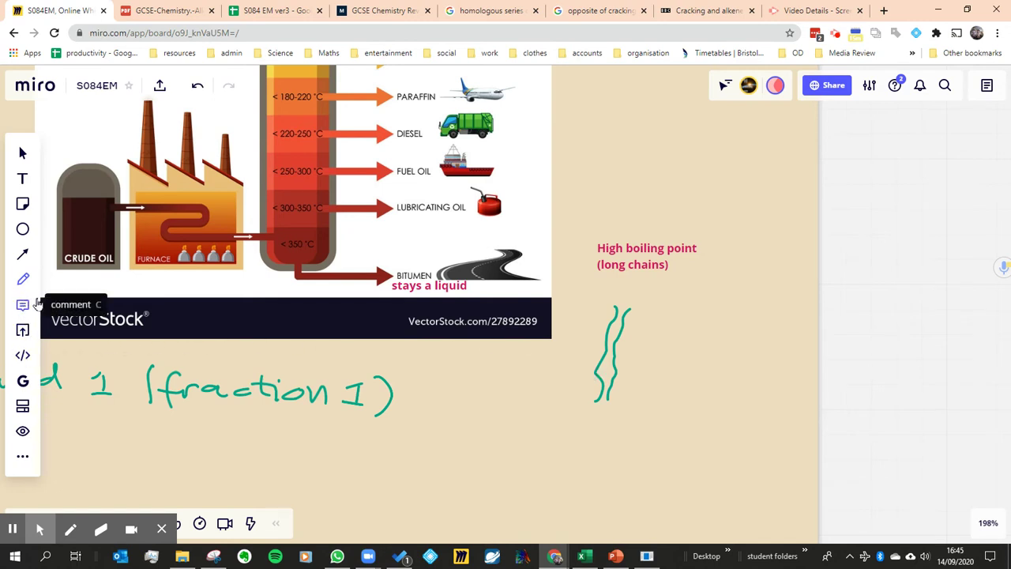
Step: Add the note 'strong Van der waals forces' beside the chains, narrowed to wrap onto two lines
key("t")
left_click(656, 325)
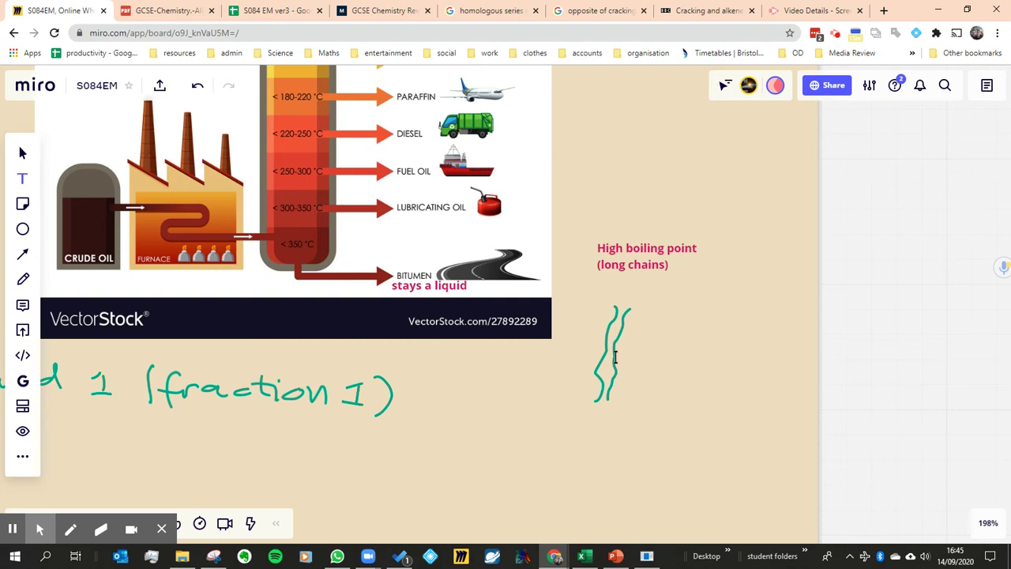
type("stra")
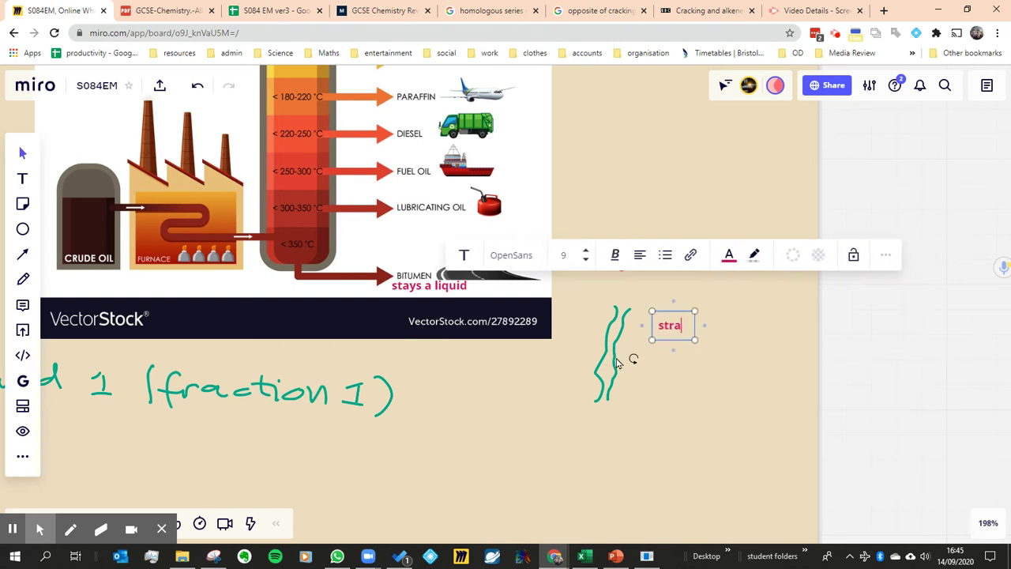
key("BackSpace")
type("ong ")
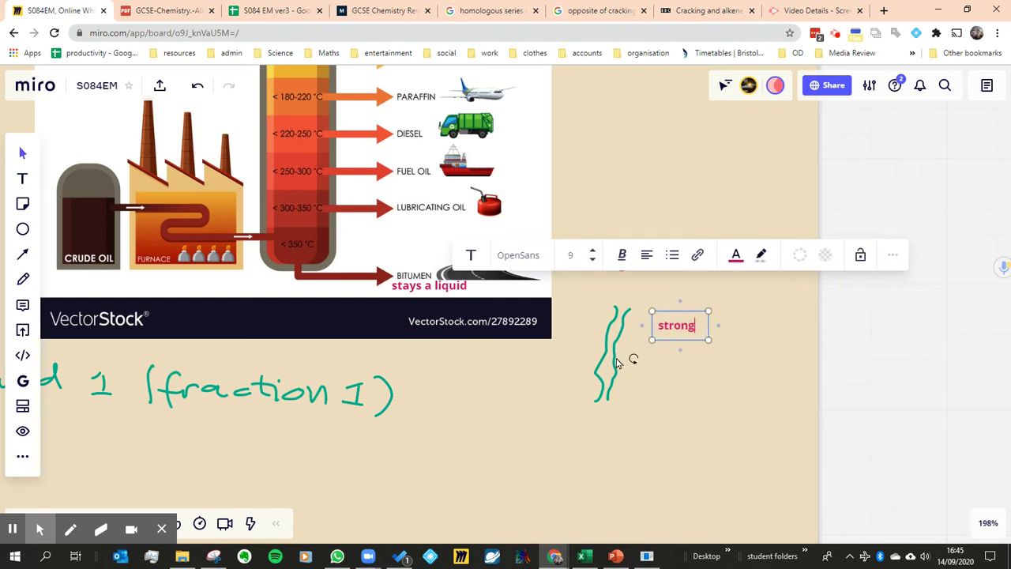
type("Van")
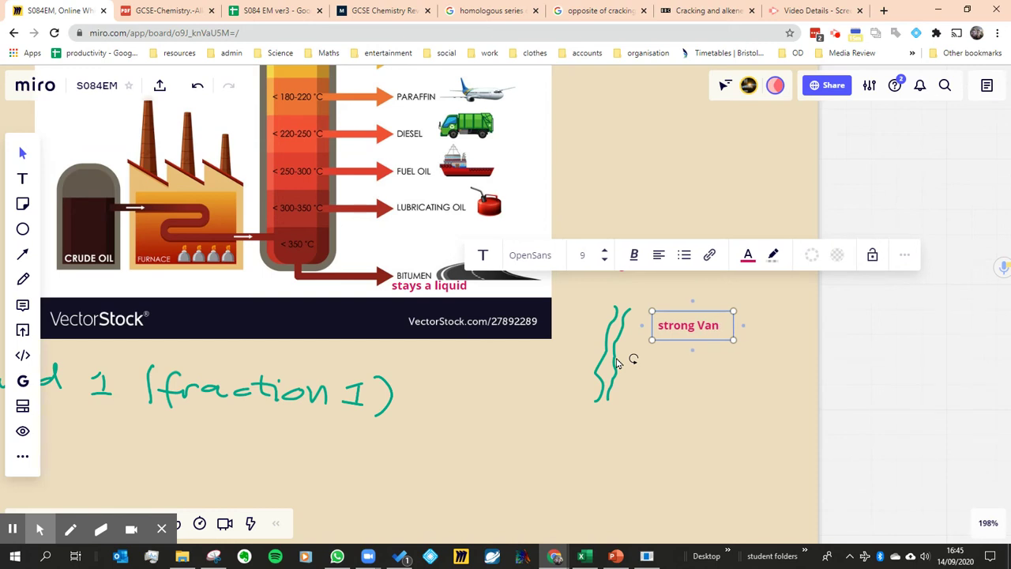
type(" der wa")
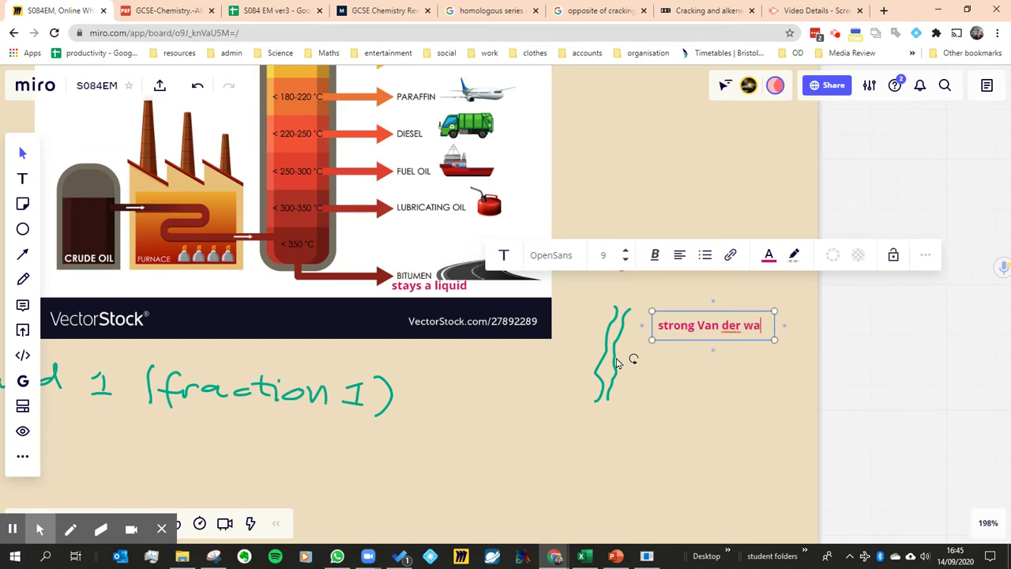
type("als")
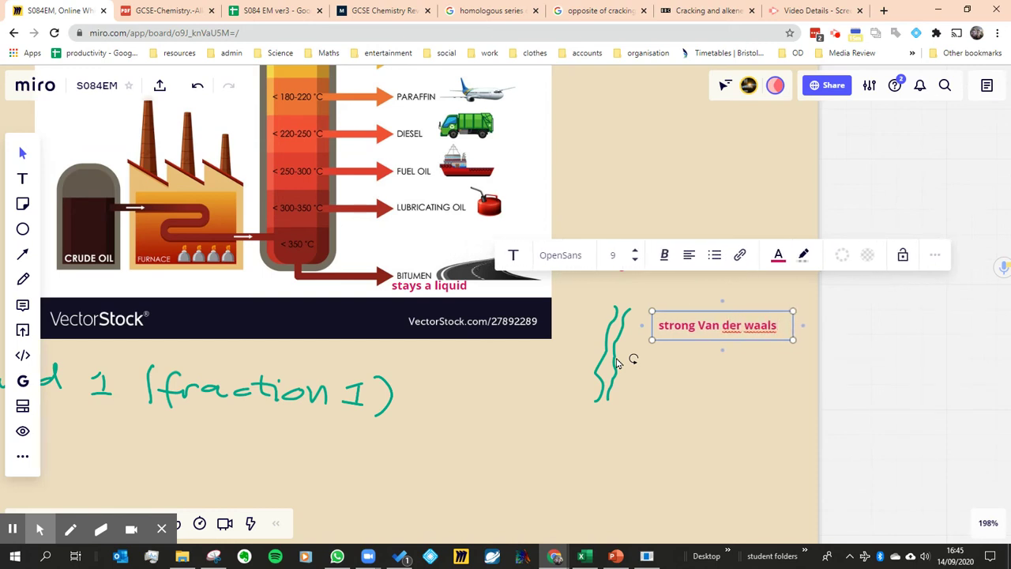
type(" forcea")
key("BackSpace")
key("BackSpace")
key("BackSpace")
key("BackSpace")
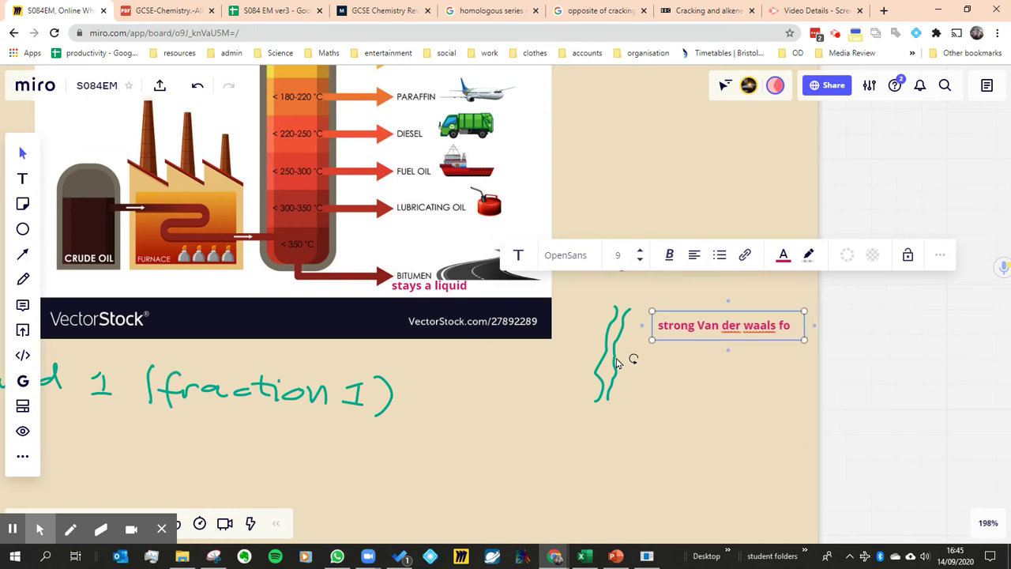
type("rces")
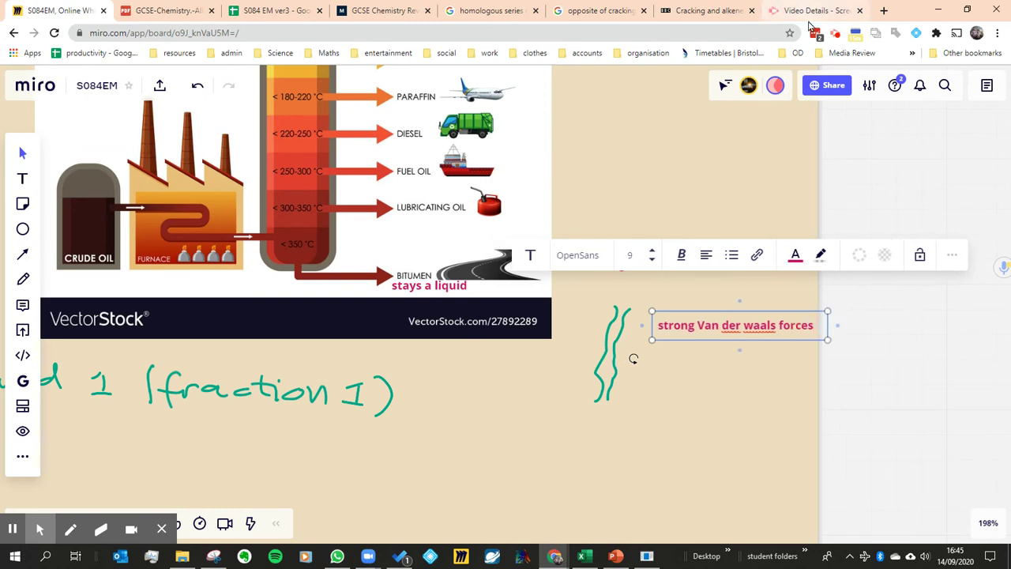
left_click_drag(827, 324, 788, 337)
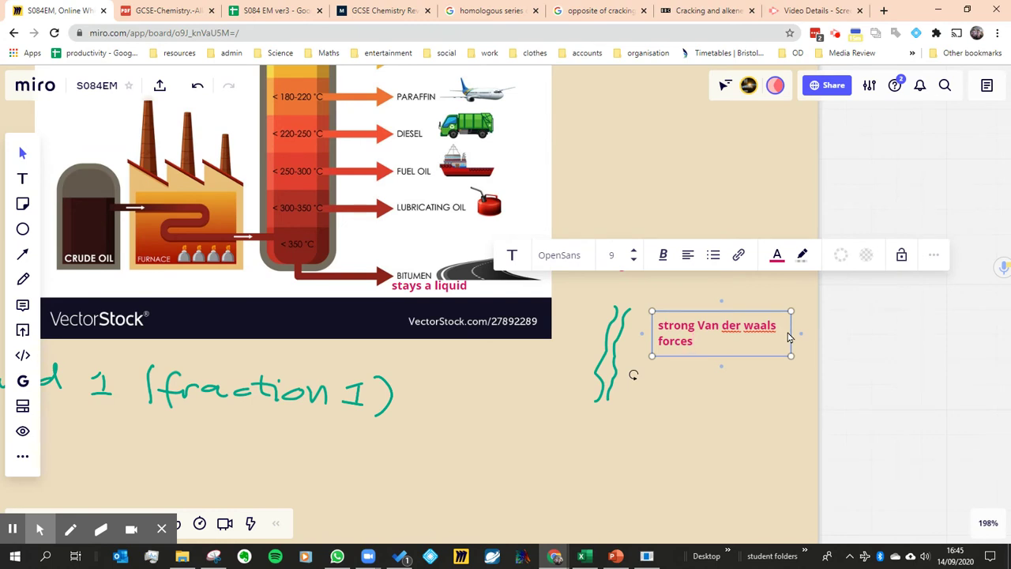
left_click_drag(790, 342, 752, 343)
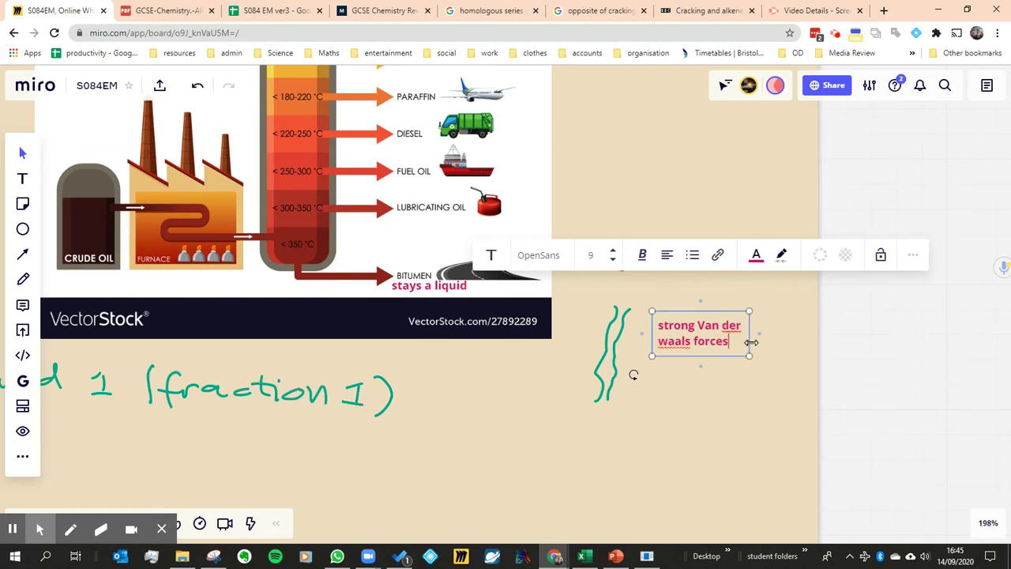
Step: Move the Van der Waals note next to the green squiggle and lock both note and squiggle
left_click(694, 359)
left_click_drag(687, 341, 663, 349)
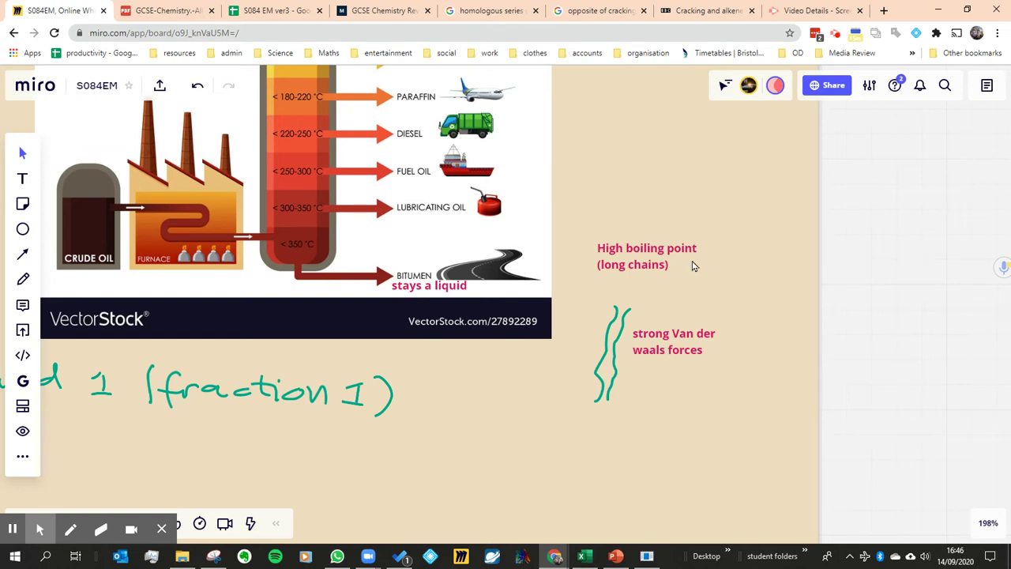
left_click(690, 331)
left_click(854, 263)
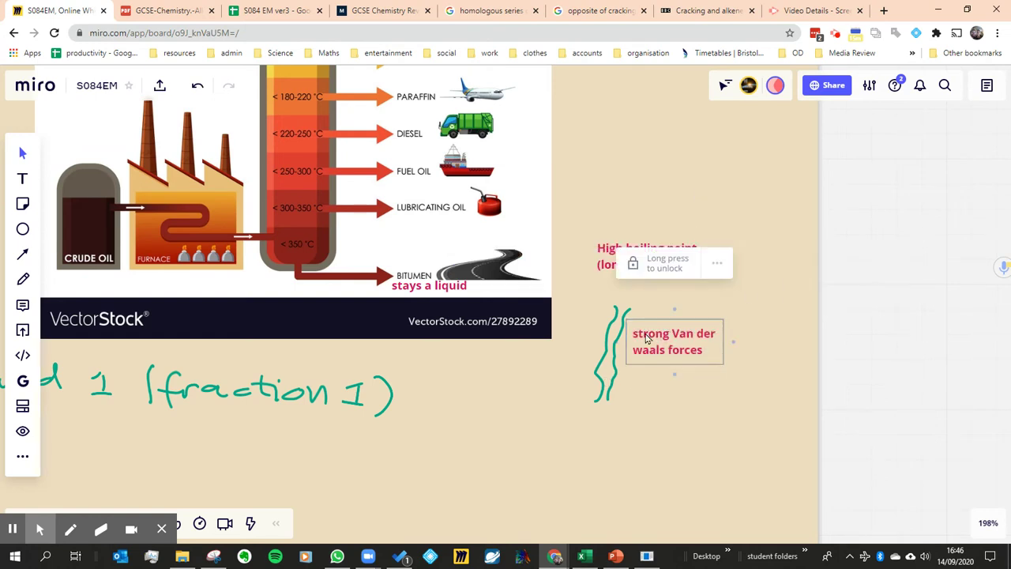
left_click_drag(654, 408, 583, 303)
left_click(671, 249)
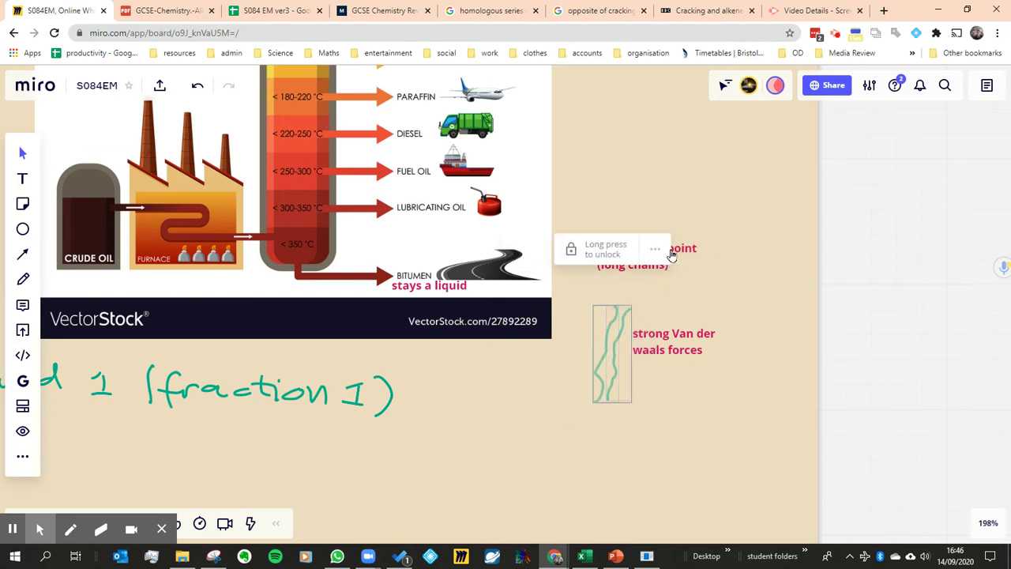
left_click(744, 317)
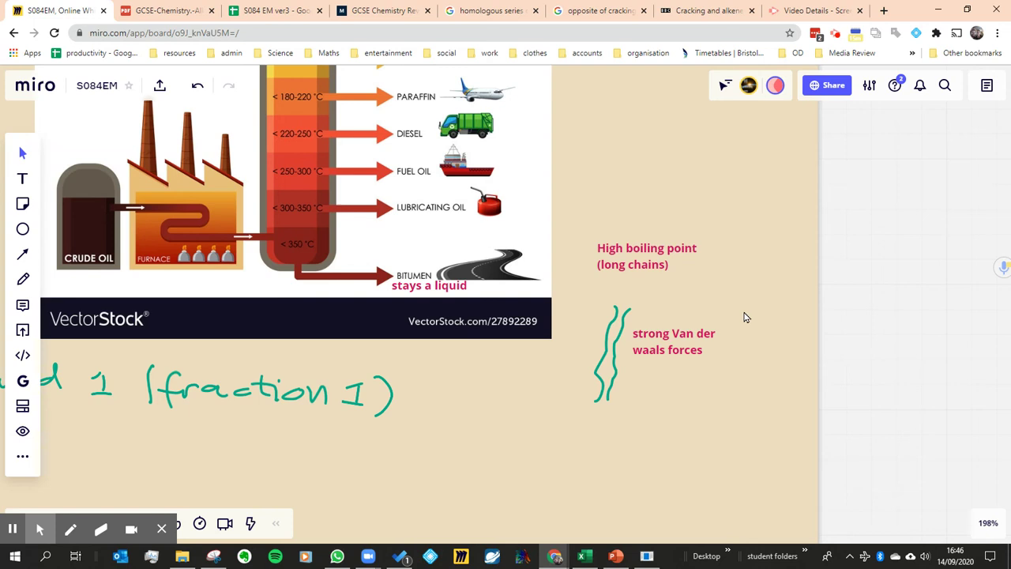
Step: Zoom in on the top of the diagram and unlock the Low boiling point label
left_click_drag(729, 172, 720, 432)
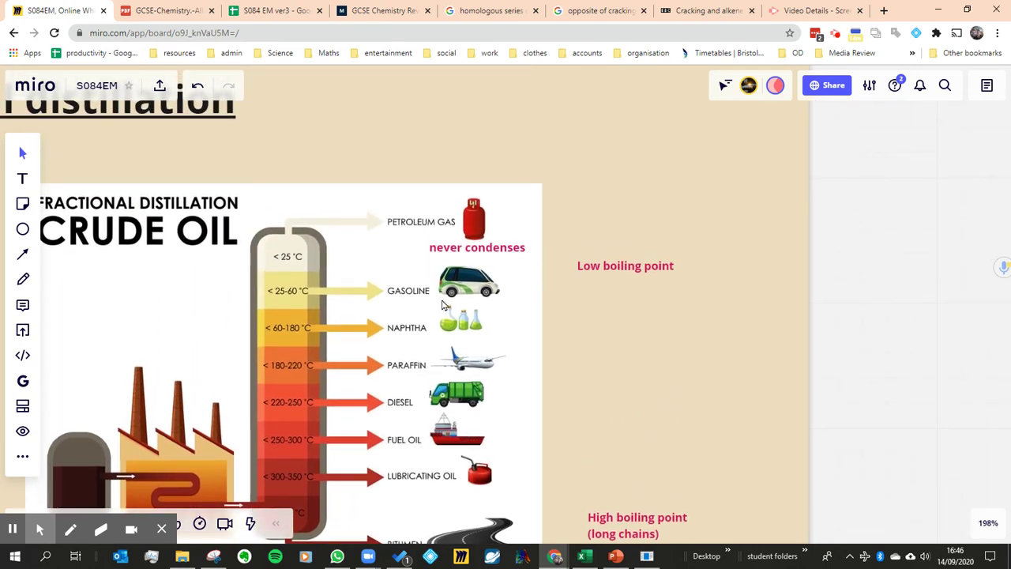
left_click(670, 266)
scroll(641, 231, "up", 3)
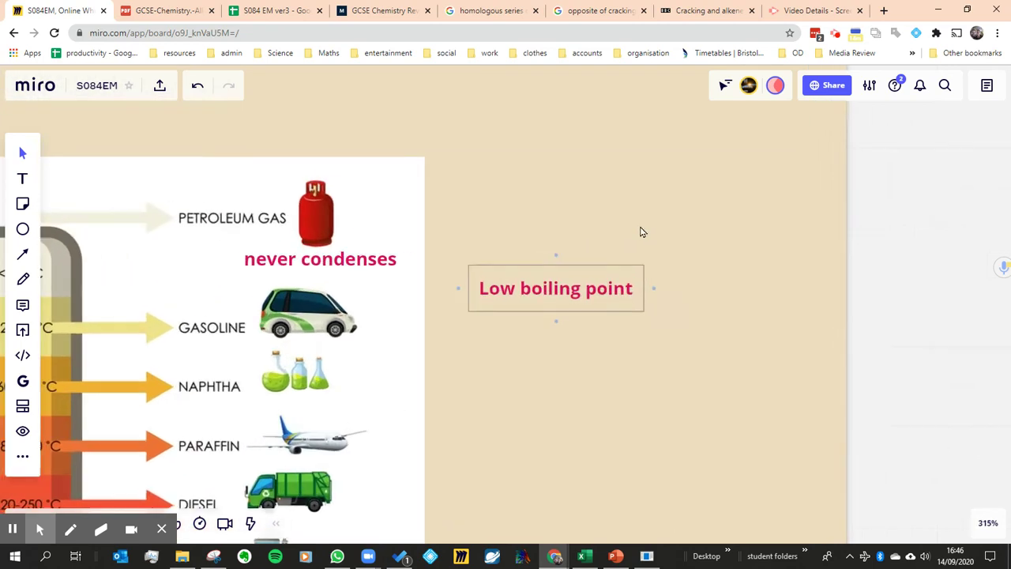
scroll(641, 231, "up", 1)
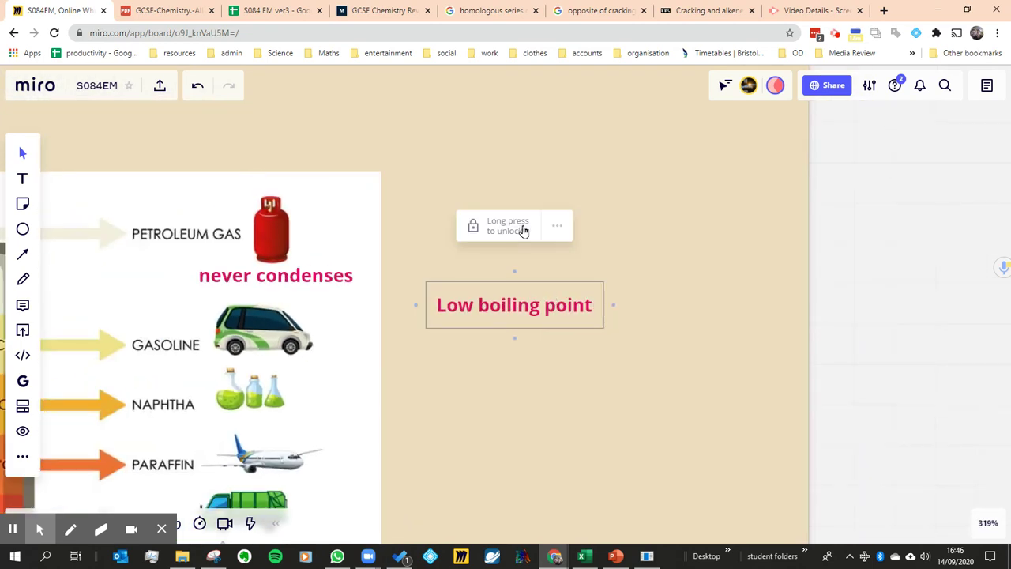
scroll(588, 309, "up", 2)
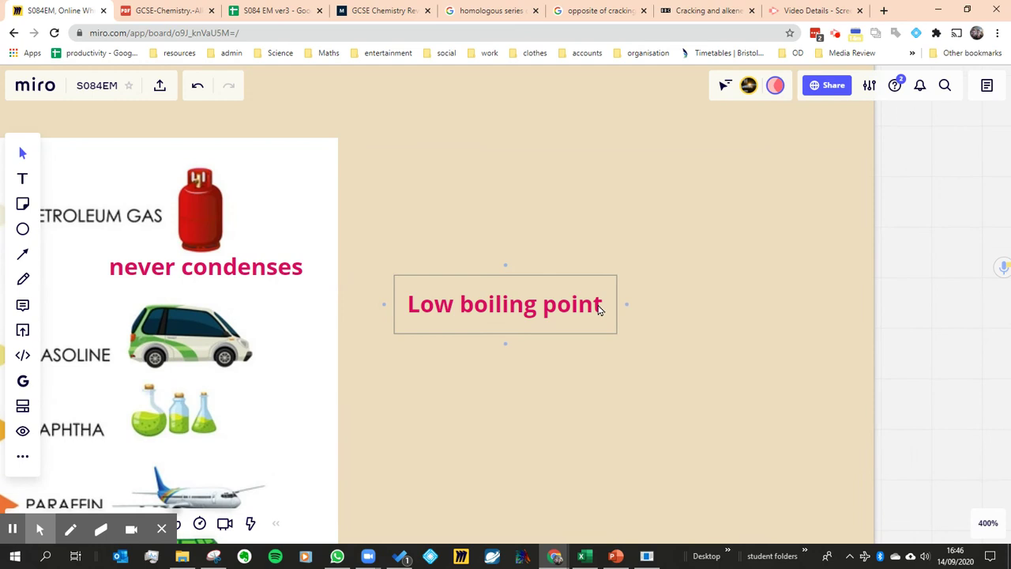
left_click(508, 221)
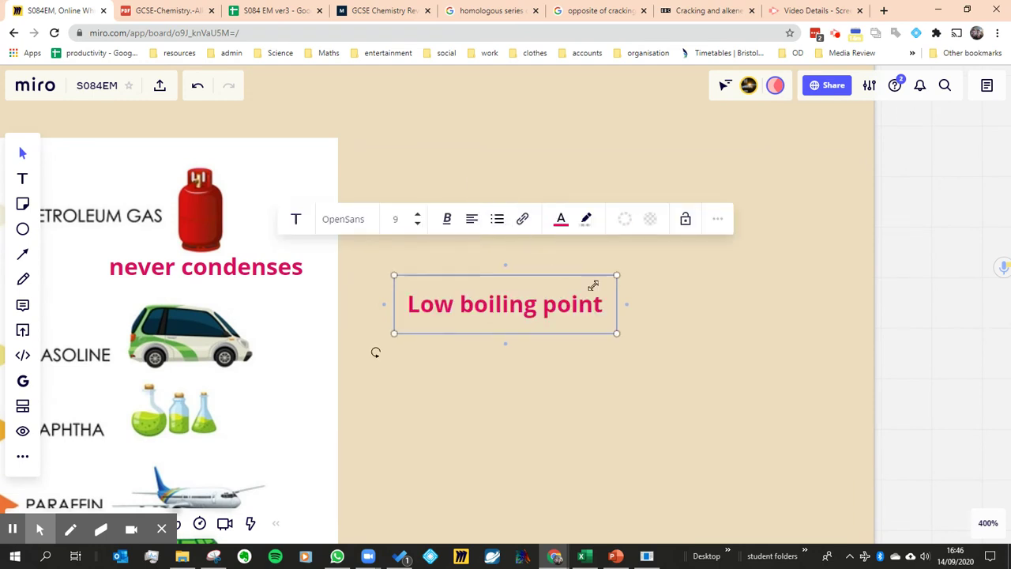
Step: Add a new line 'short chain molecules' under Low boiling point
double_click(600, 307)
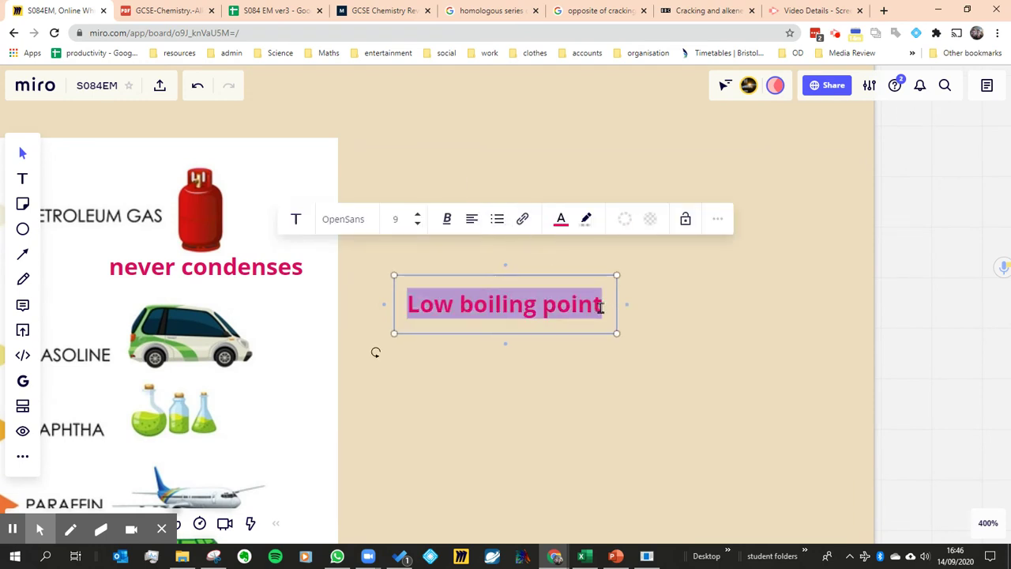
left_click(600, 307)
key("Return")
type("(")
key("BackSpace")
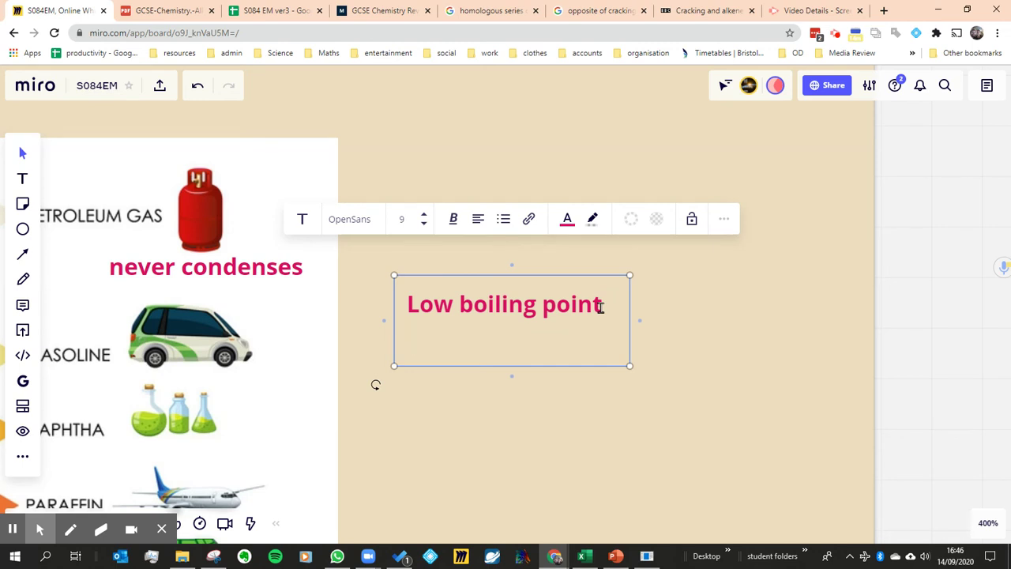
type("short chain mo")
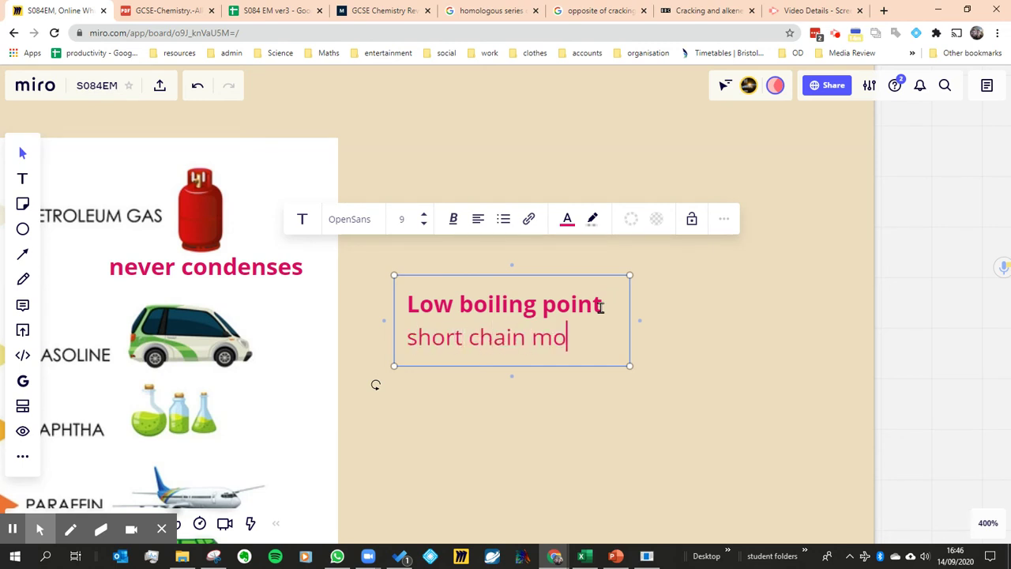
type("lecules")
Step: Wrap the new line in brackets so it reads '(short chain molecules)'
key("Up")
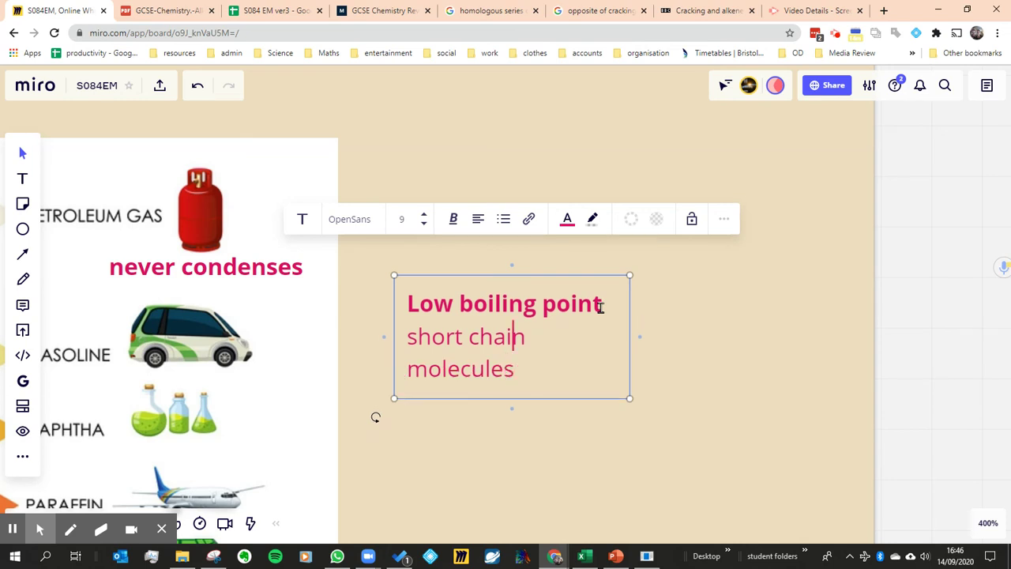
key("Home")
type("(")
key("Down")
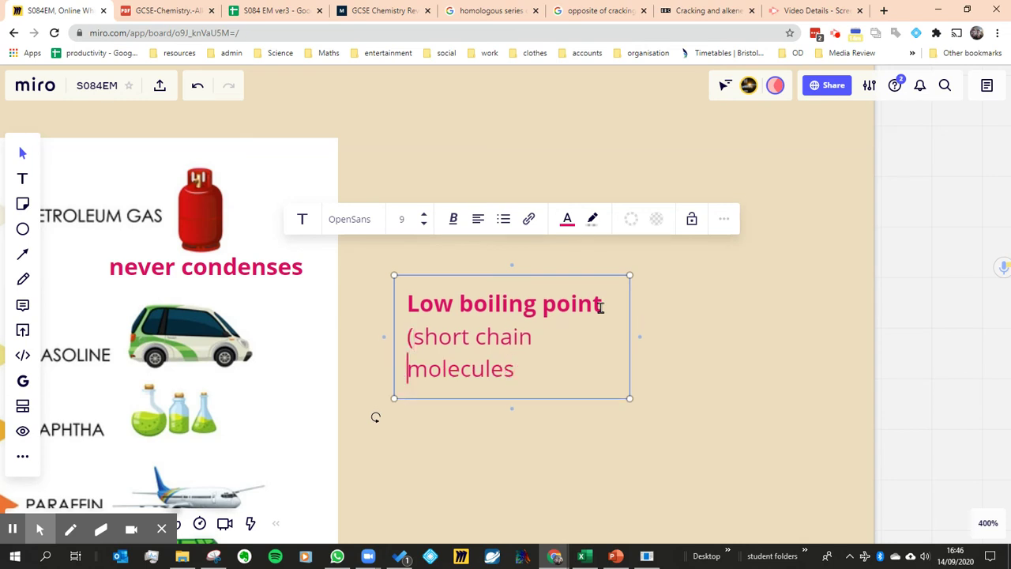
key("End")
type(")")
left_click_drag(752, 341, 798, 334)
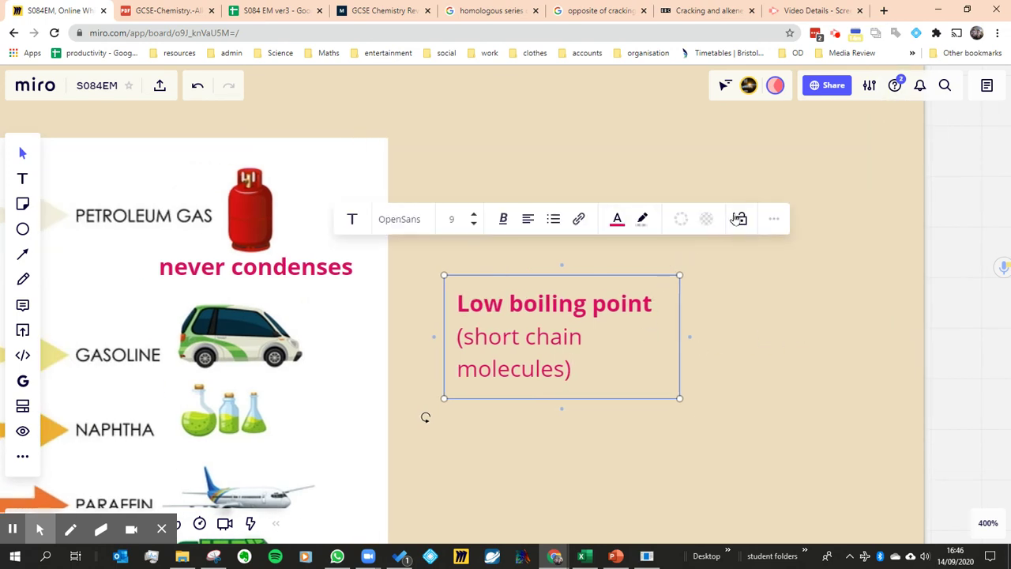
Step: Lock the Low boiling point label and draw methane's H-C-H structural formula in green
left_click(738, 219)
left_click_drag(763, 276, 841, 354)
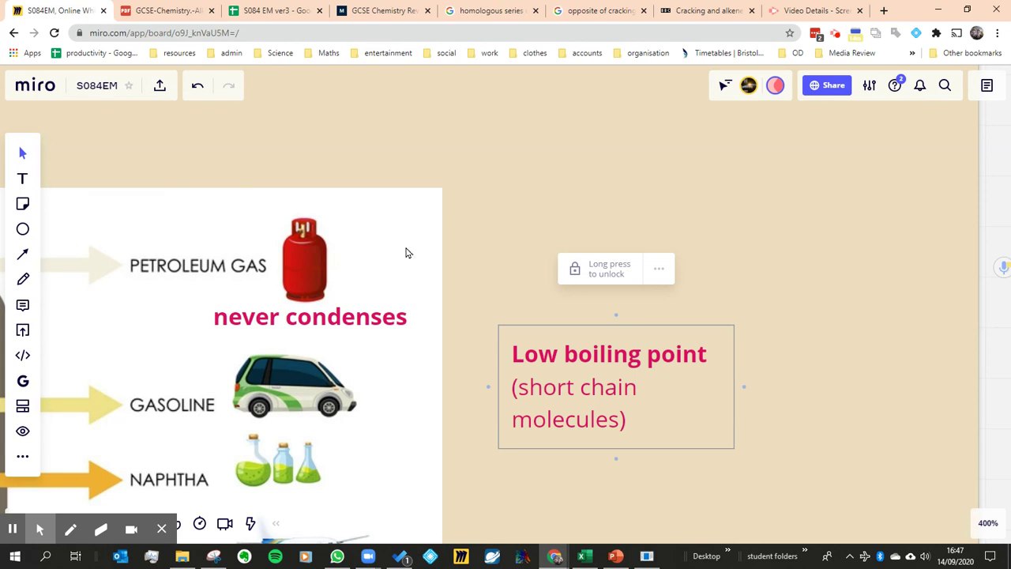
key("p")
left_click_drag(573, 215, 556, 230)
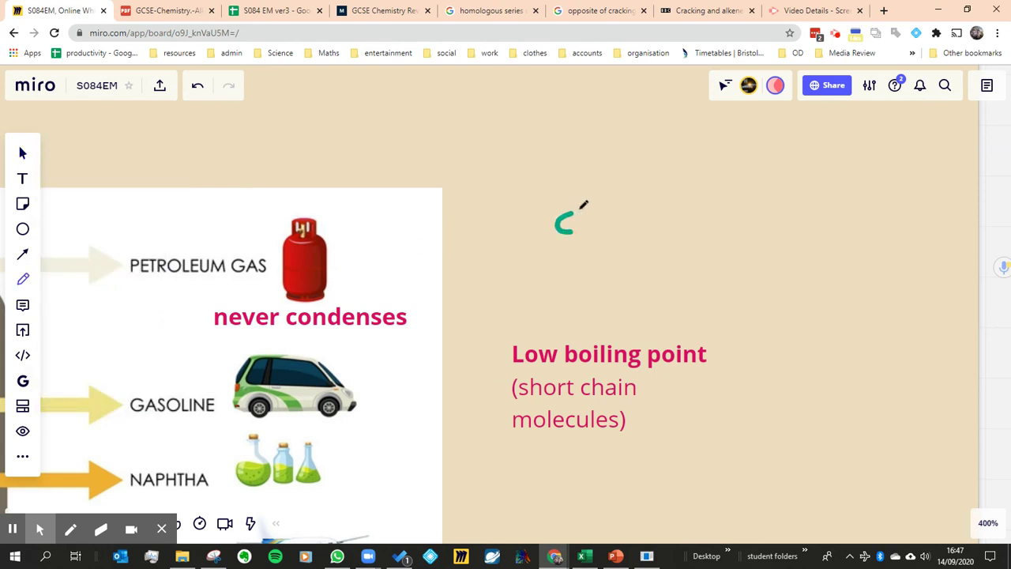
left_click_drag(567, 190, 567, 202)
left_click_drag(563, 248, 560, 261)
left_click_drag(585, 225, 610, 238)
mouse_move(611, 230)
left_mouse_down()
mouse_move(628, 229)
mouse_move(627, 238)
left_mouse_up()
mouse_move(551, 162)
left_mouse_down()
mouse_move(549, 180)
mouse_move(568, 180)
left_mouse_up()
left_click_drag(550, 170, 568, 169)
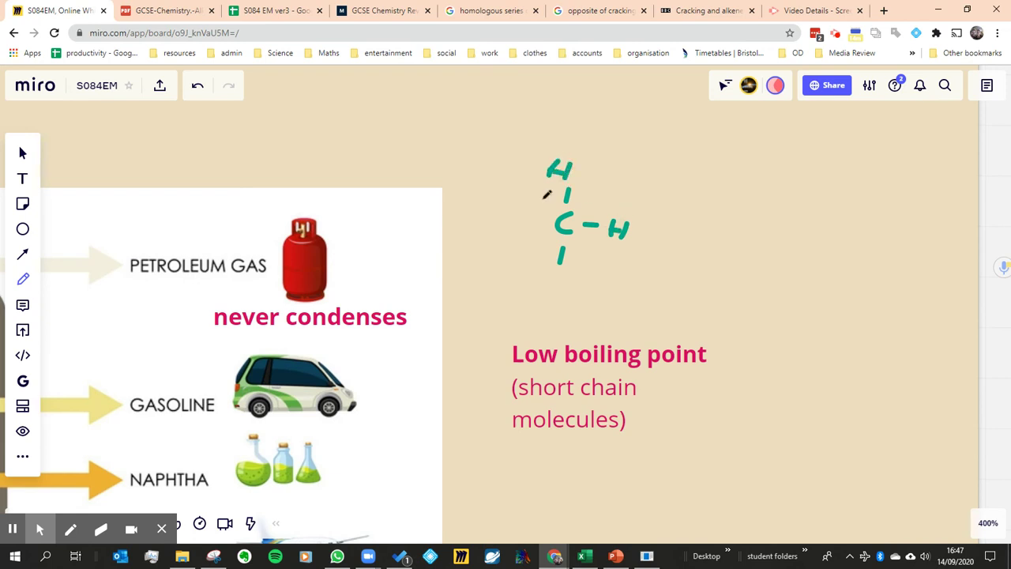
mouse_move(528, 225)
left_mouse_down()
mouse_move(540, 224)
mouse_move(498, 231)
left_mouse_up()
left_click_drag(499, 224, 511, 232)
left_click_drag(545, 282, 544, 299)
left_click_drag(545, 291, 560, 290)
Step: Handwrite 'Methane' beside the formula and draw an arrow to the petroleum gas cylinder
left_click_drag(560, 280, 559, 299)
mouse_move(657, 232)
left_mouse_down()
mouse_move(668, 216)
mouse_move(693, 234)
mouse_move(738, 238)
left_mouse_up()
left_click_drag(731, 222, 745, 221)
mouse_move(753, 211)
left_mouse_down()
mouse_move(751, 241)
mouse_move(828, 248)
left_mouse_up()
left_click_drag(832, 242, 856, 249)
mouse_move(277, 211)
left_mouse_down()
mouse_move(257, 239)
mouse_move(497, 207)
left_mouse_up()
left_click_drag(252, 212, 276, 231)
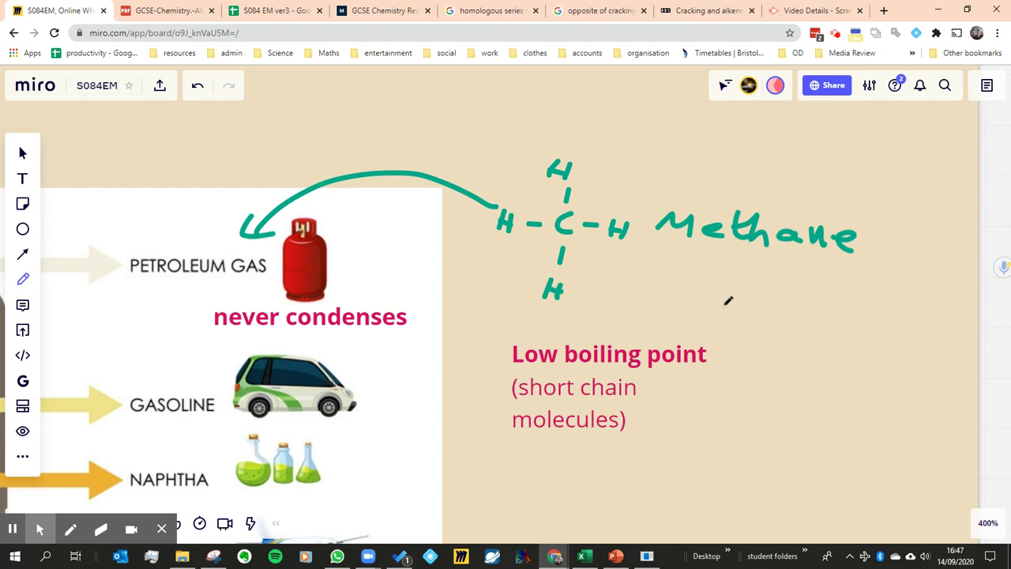
Step: Scroll back to the High boiling point and Van der Waals notes with the Pen active
scroll(767, 408, "down", 5)
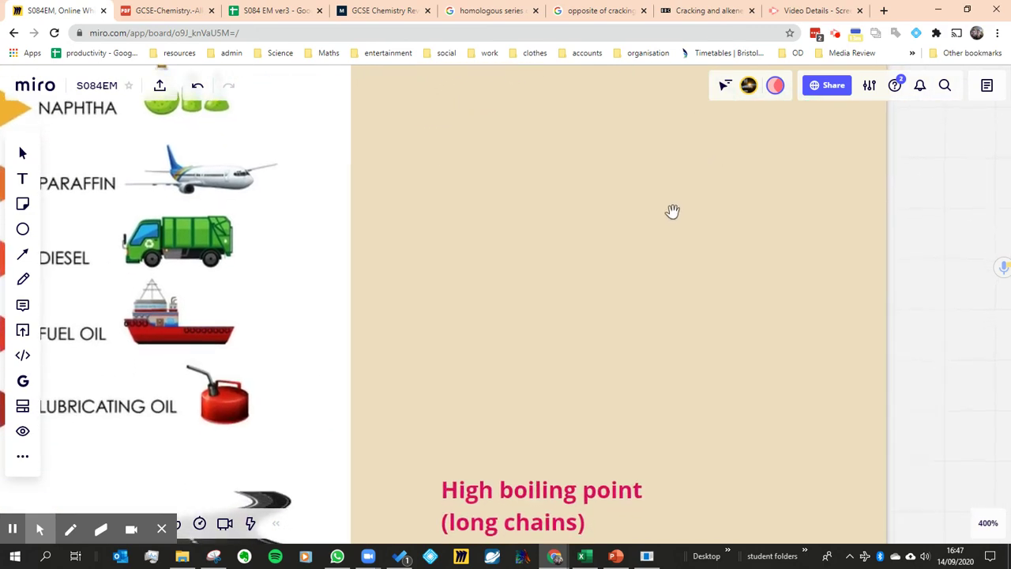
scroll(672, 211, "down", 3)
scroll(645, 330, "down", 3)
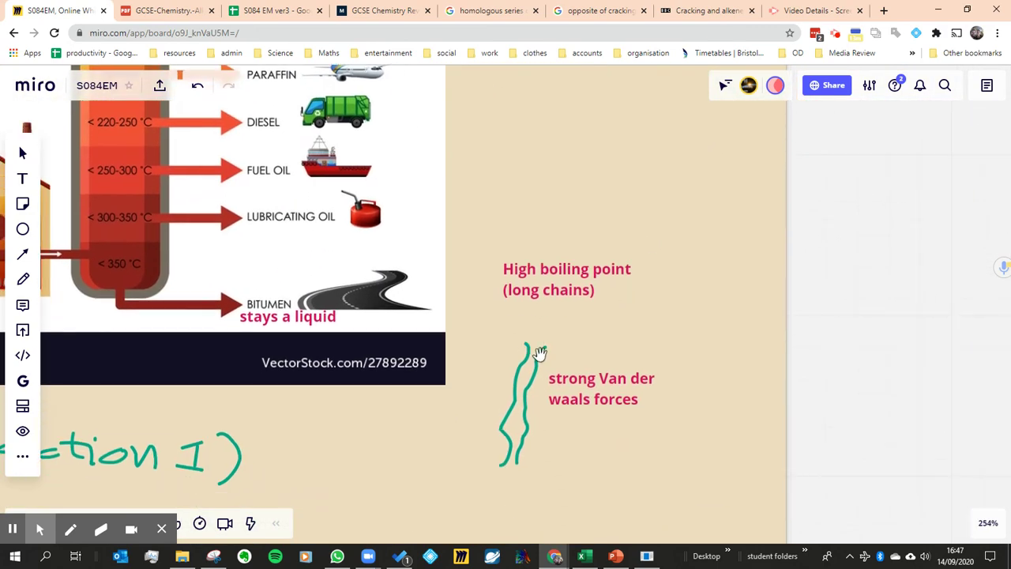
scroll(540, 352, "up", 3)
key("p")
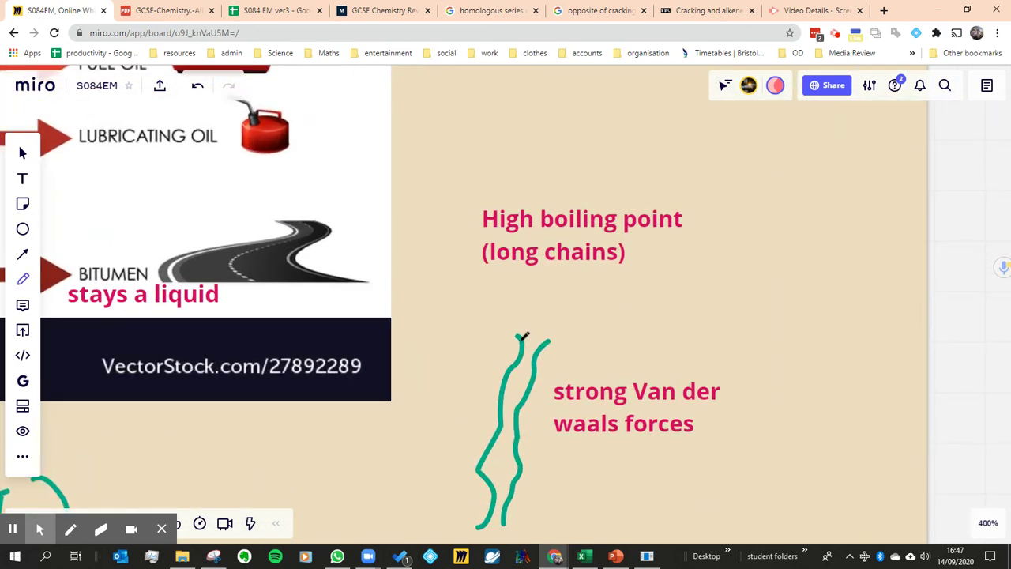